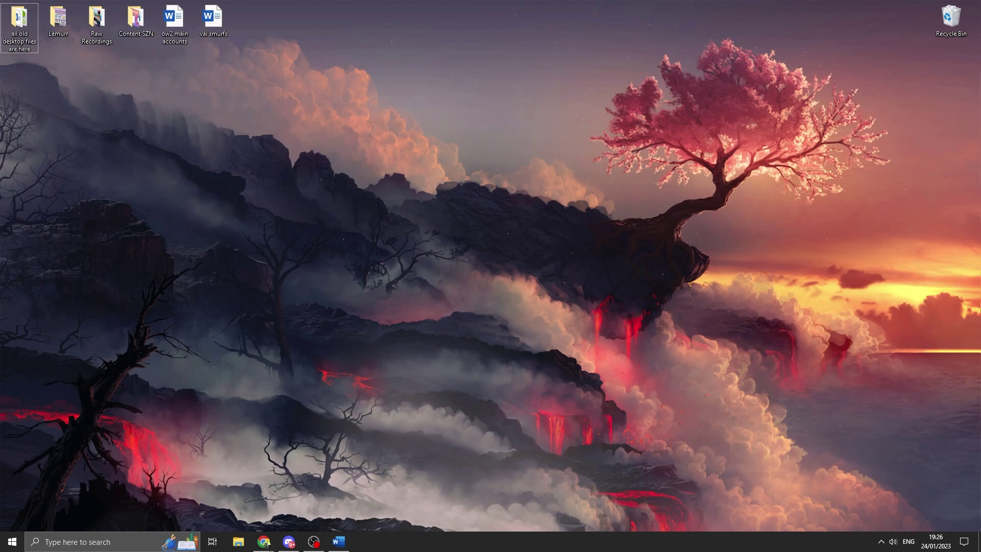
# - Search Windows for "grap" and open the Graphics settings page
pyautogui.press('super+s')
pyautogui.write('grap')
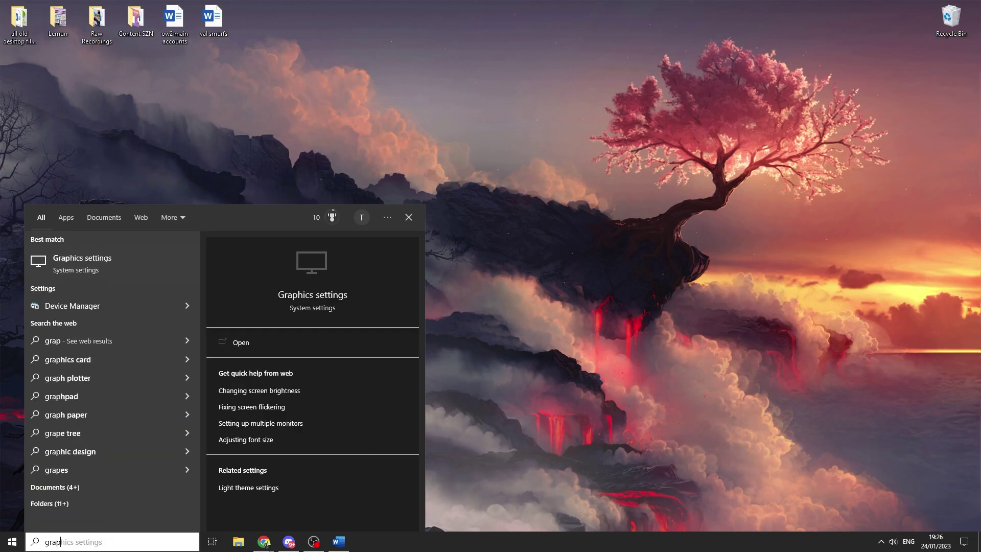
pyautogui.press('Return')
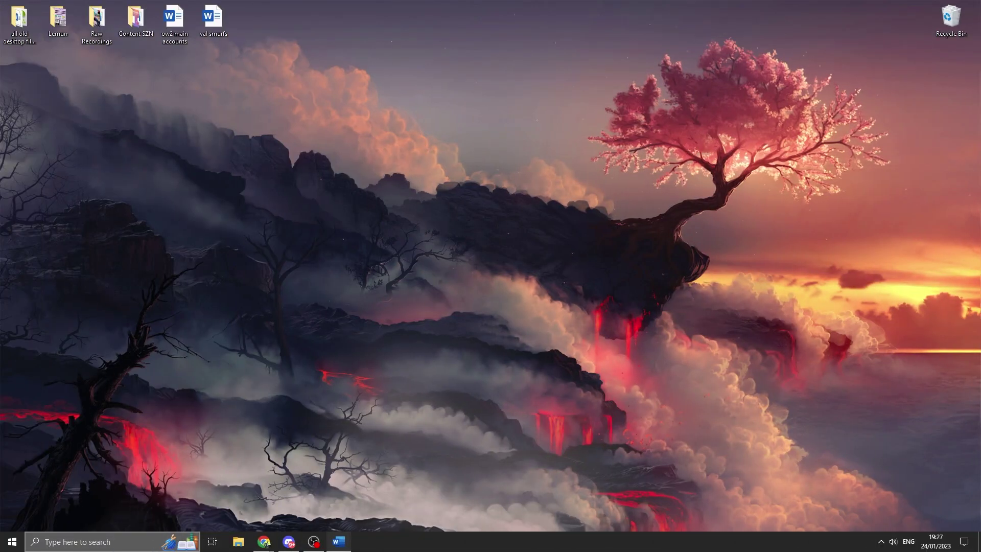
# - Search Windows for "game mode" and open the matching settings page
pyautogui.press('super+s')
pyautogui.write('game m')
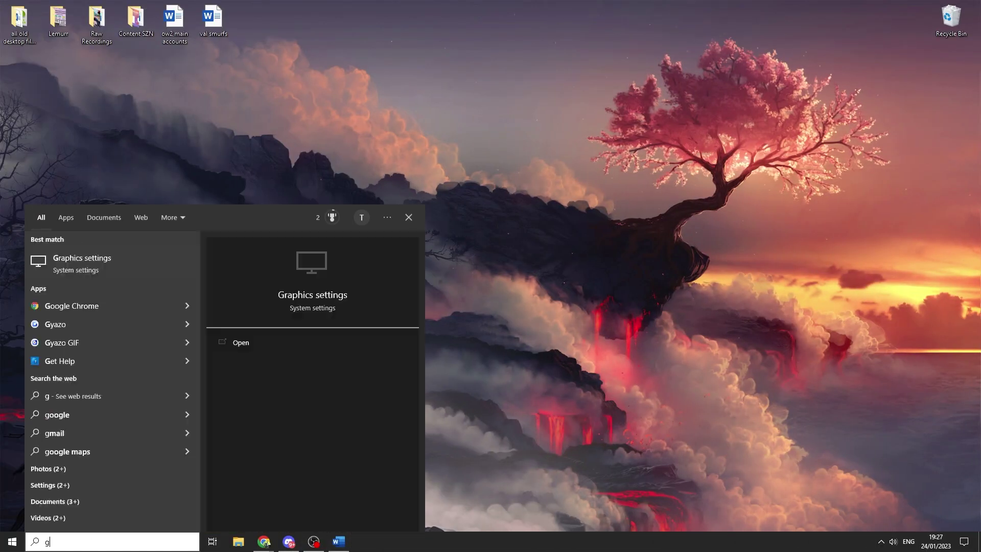
pyautogui.write('ode')
pyautogui.press('Return')
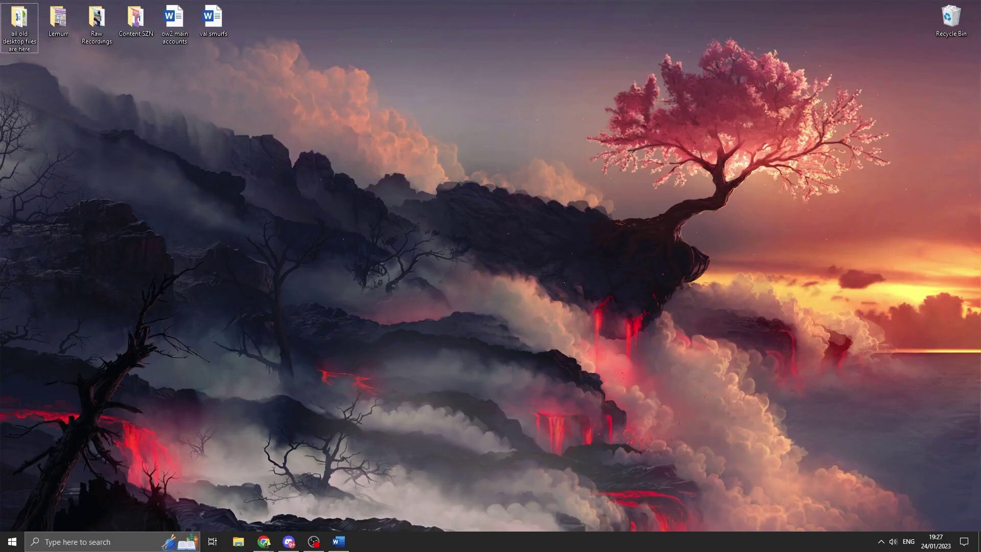
# - Open Task Manager, review the startup apps and running processes, and close it
pyautogui.rightClick(439, 541)
pyautogui.click(490, 488)
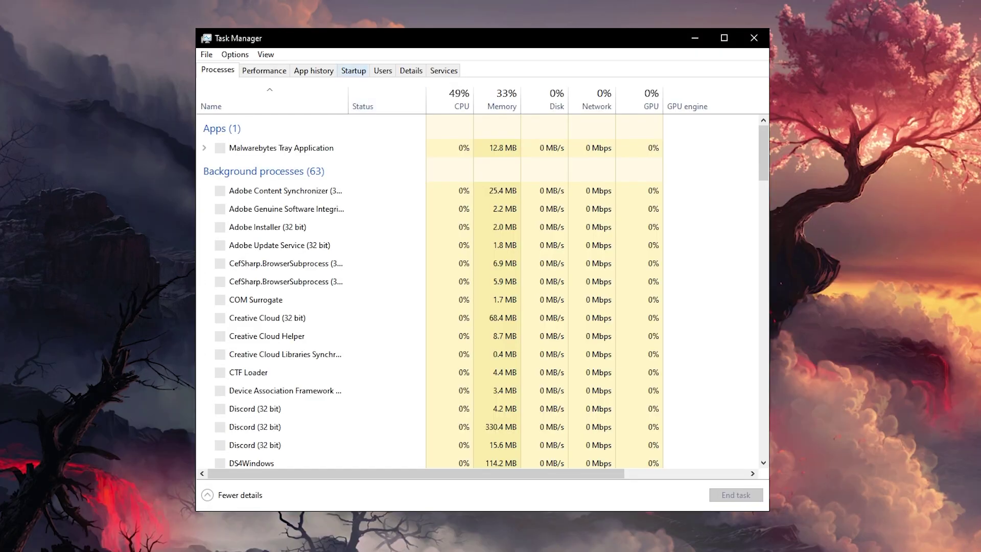
pyautogui.click(353, 71)
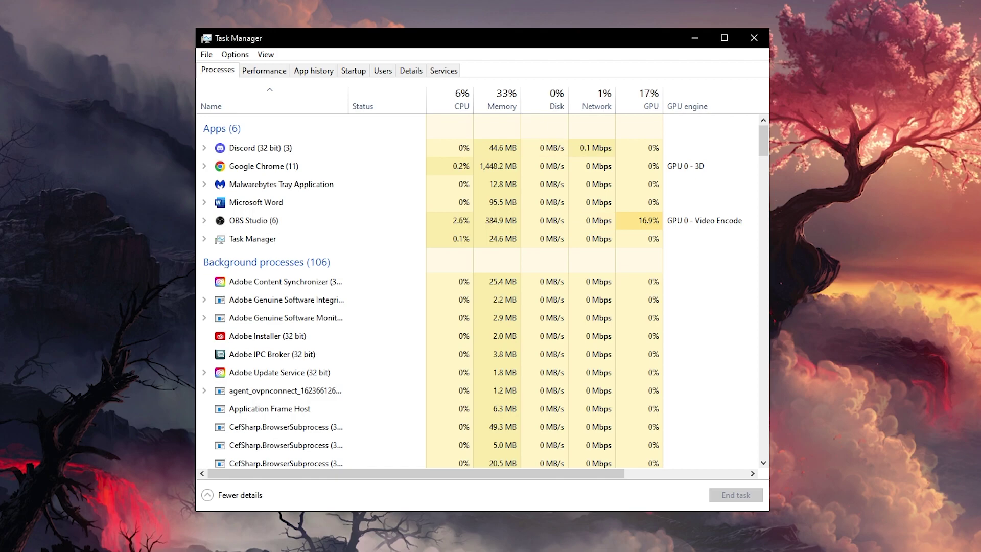
pyautogui.click(354, 70)
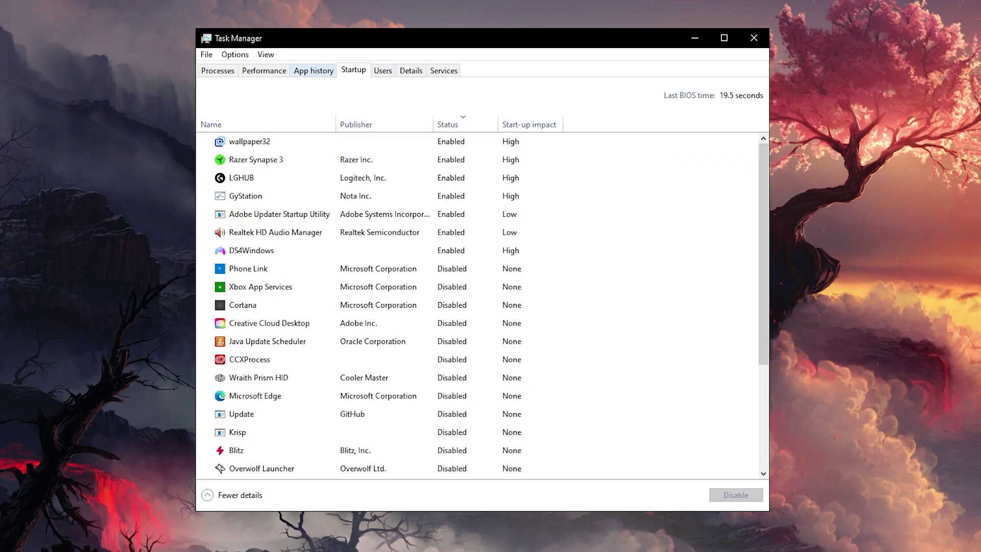
pyautogui.click(218, 70)
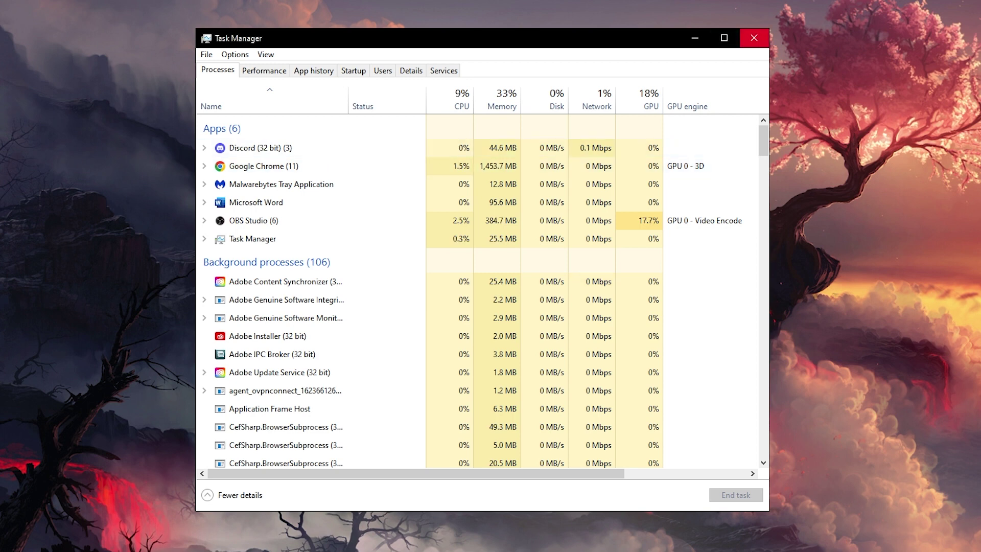
pyautogui.click(753, 37)
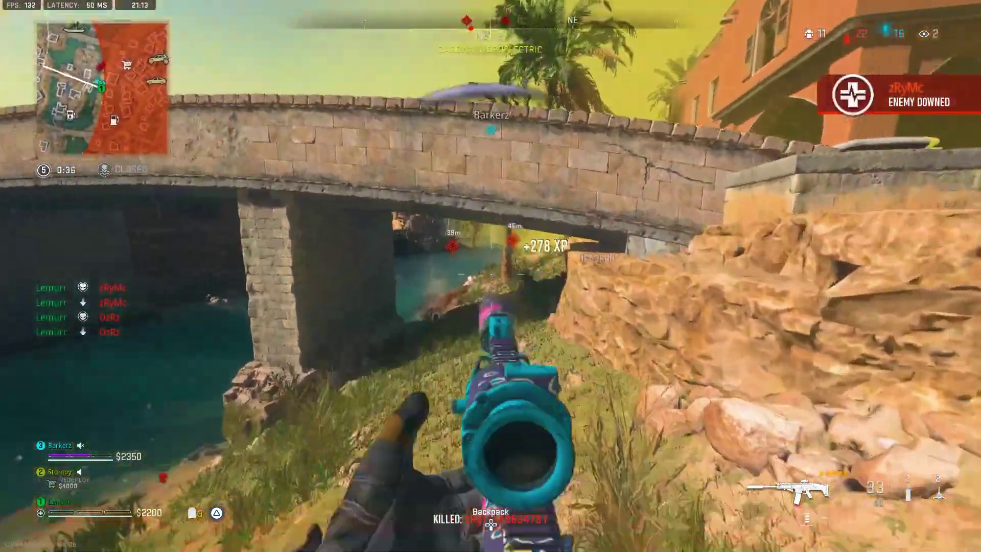
pyautogui.click(491, 275)
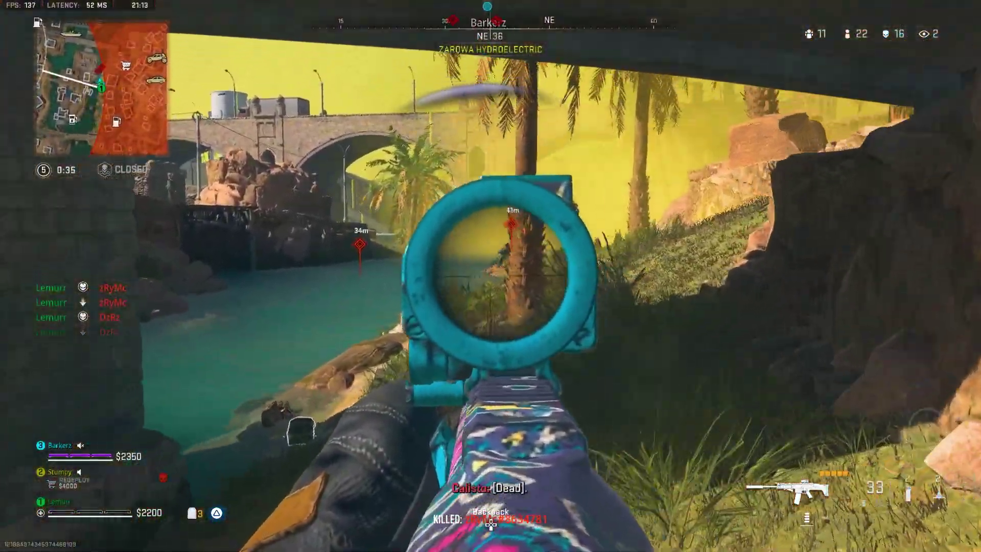
pyautogui.moveTo(491, 276); pyautogui.dragTo(490, 275)
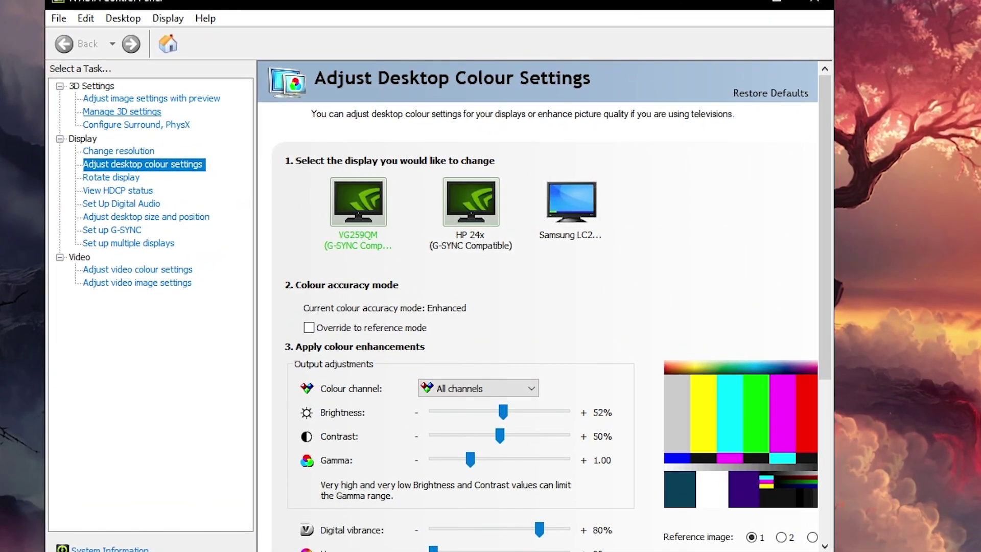
# - Set the global 3D Power management mode to Prefer maximum performance and review the remaining global 3D settings
pyautogui.click(121, 111)
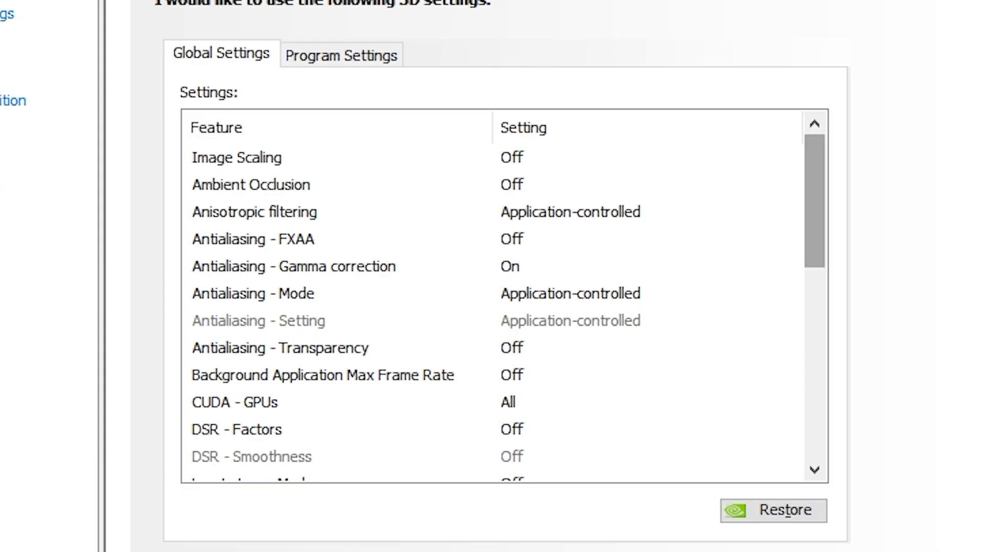
pyautogui.moveTo(814, 201); pyautogui.dragTo(814, 279)
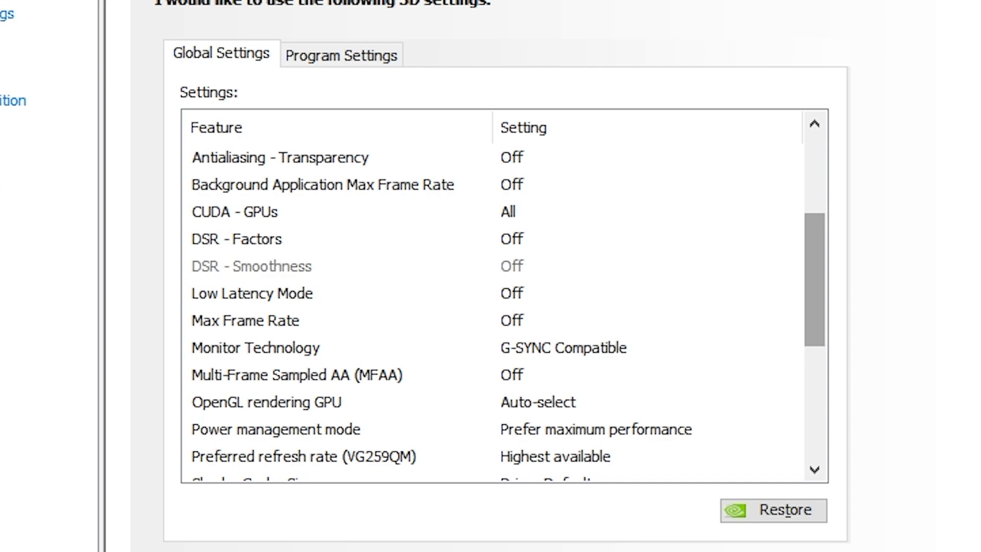
pyautogui.moveTo(814, 280); pyautogui.dragTo(814, 300)
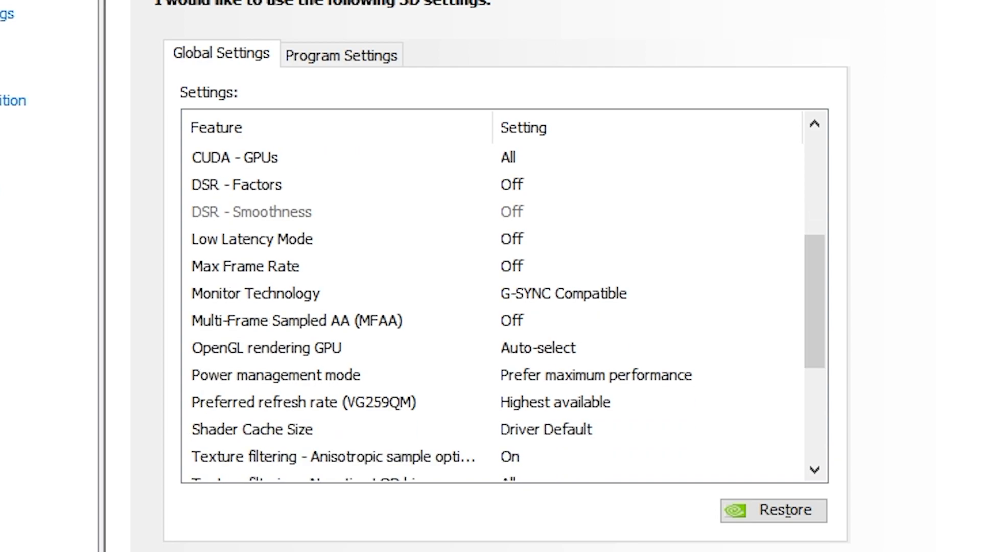
pyautogui.click(496, 374)
pyautogui.click(595, 375)
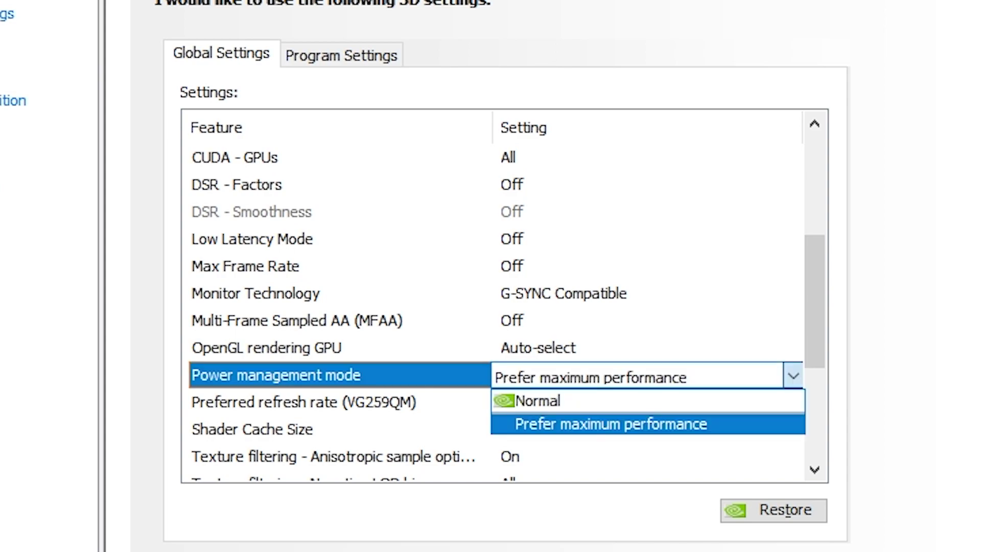
pyautogui.click(611, 423)
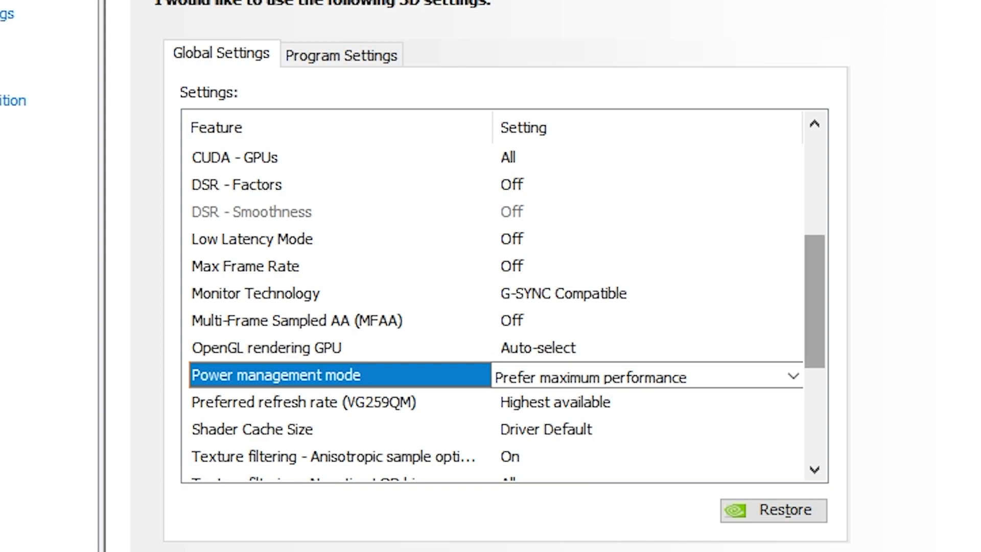
pyautogui.moveTo(814, 316); pyautogui.dragTo(814, 368)
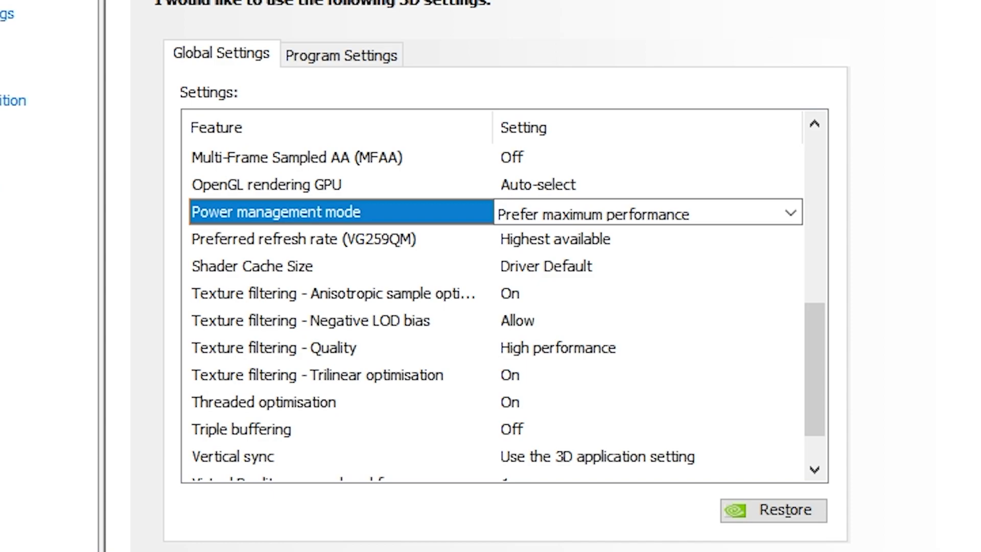
pyautogui.moveTo(814, 369); pyautogui.dragTo(814, 390)
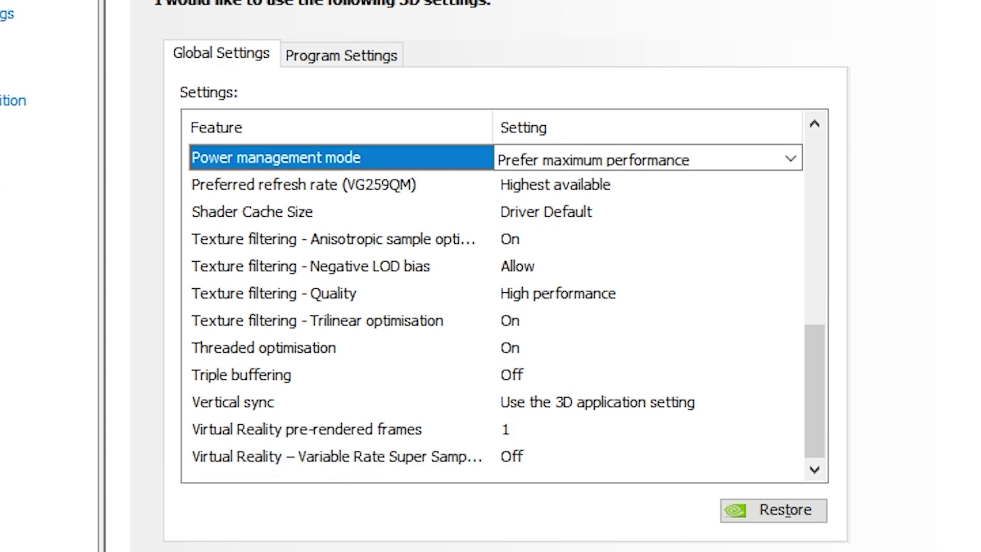
pyautogui.moveTo(814, 390); pyautogui.dragTo(814, 201)
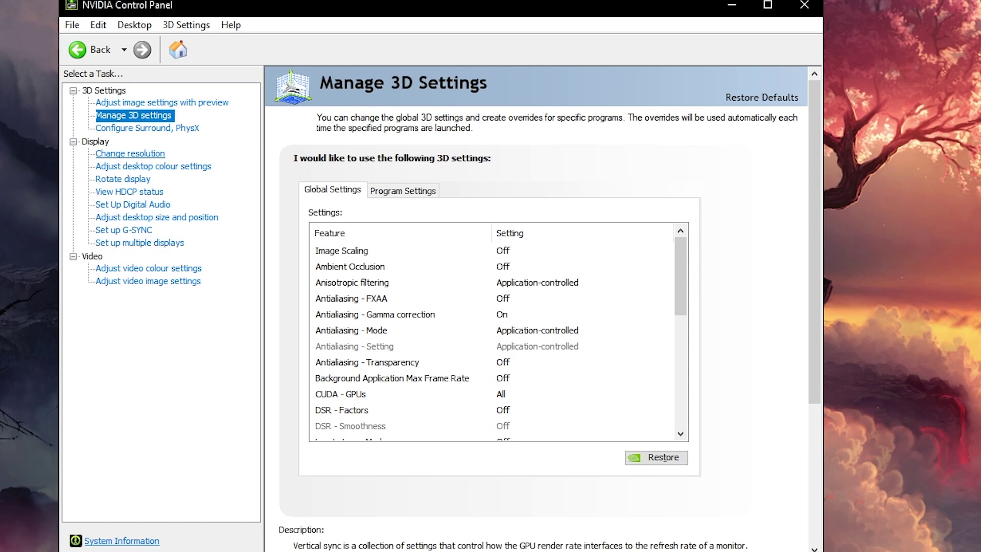
# - Review the resolution and desktop colour settings of the display, and open the G-SYNC setup
pyautogui.click(130, 153)
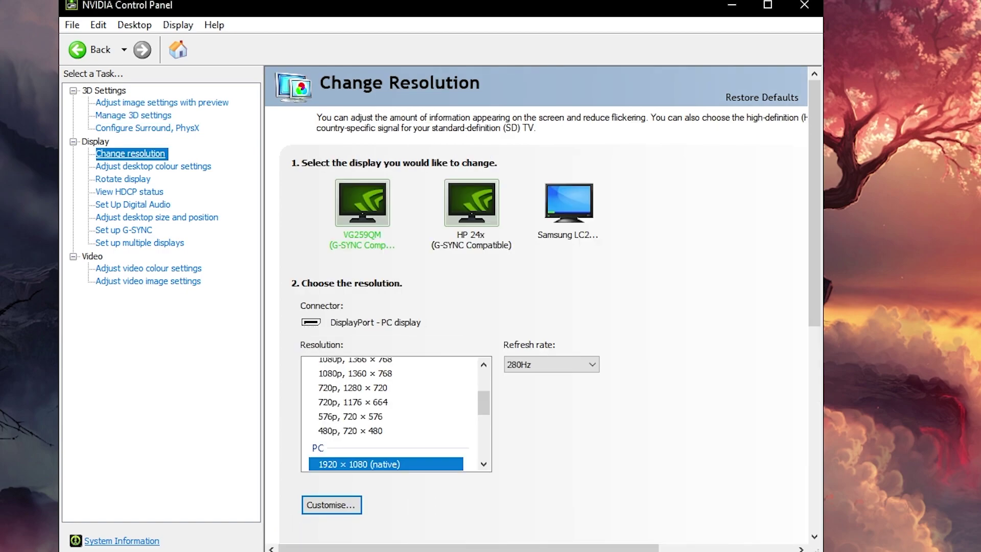
pyautogui.click(152, 166)
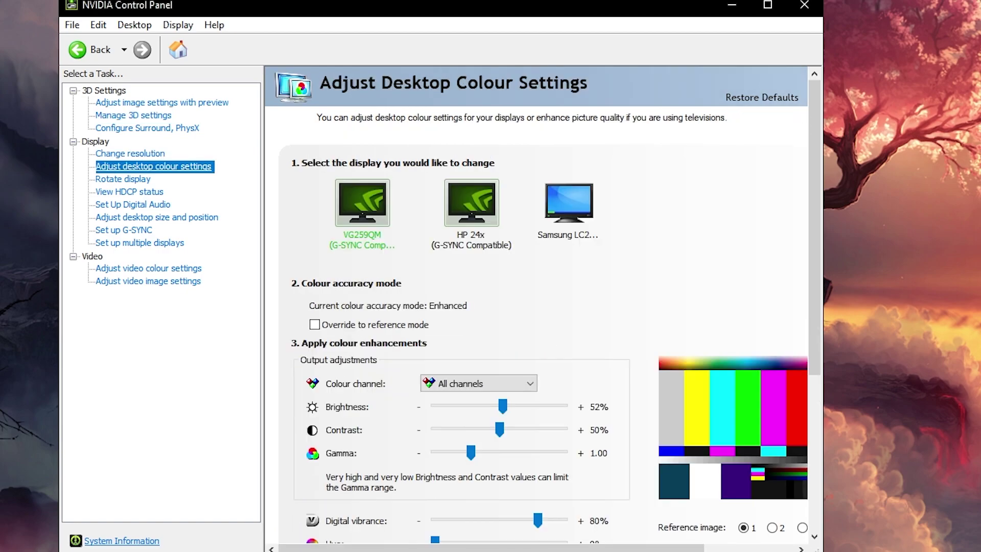
pyautogui.scroll(-2, 542, 305)
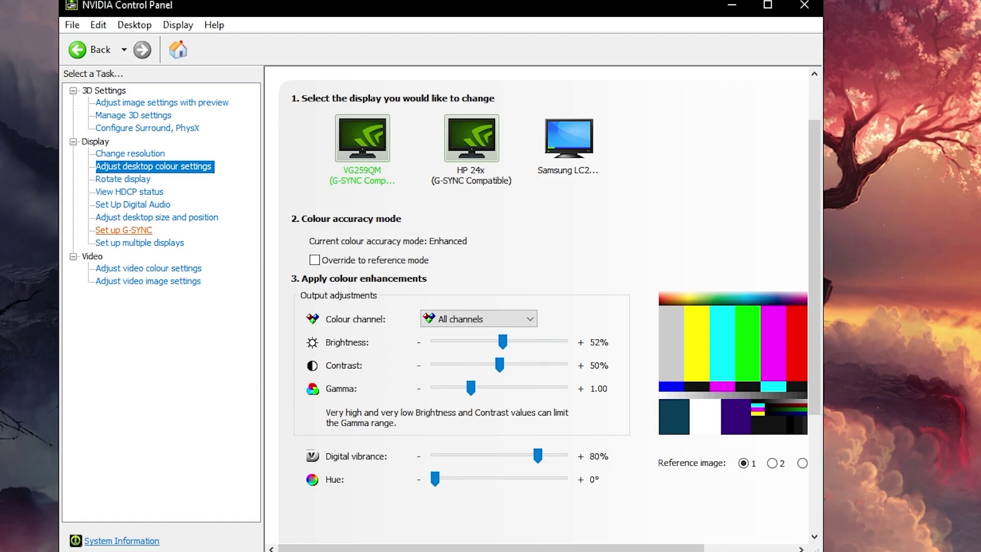
pyautogui.click(123, 230)
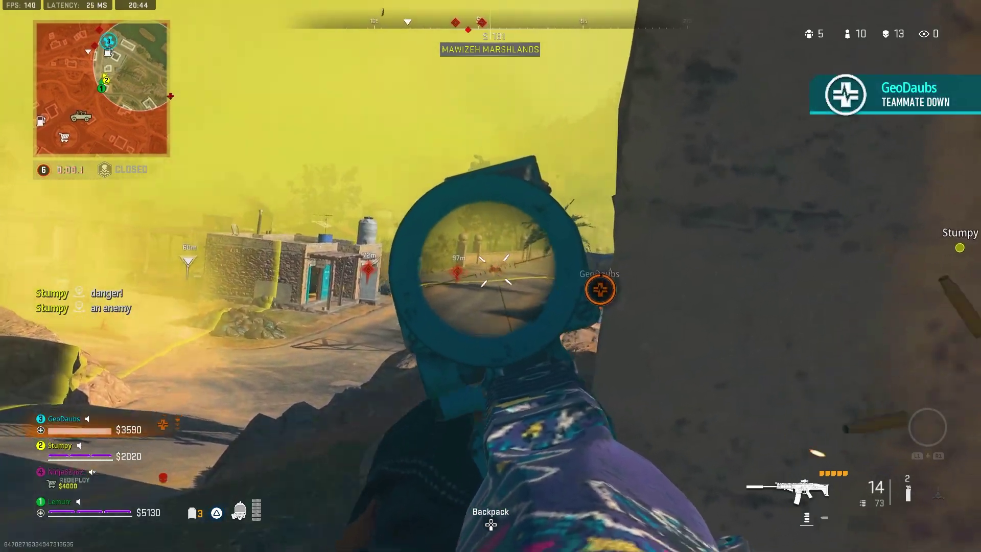
pyautogui.press('r')
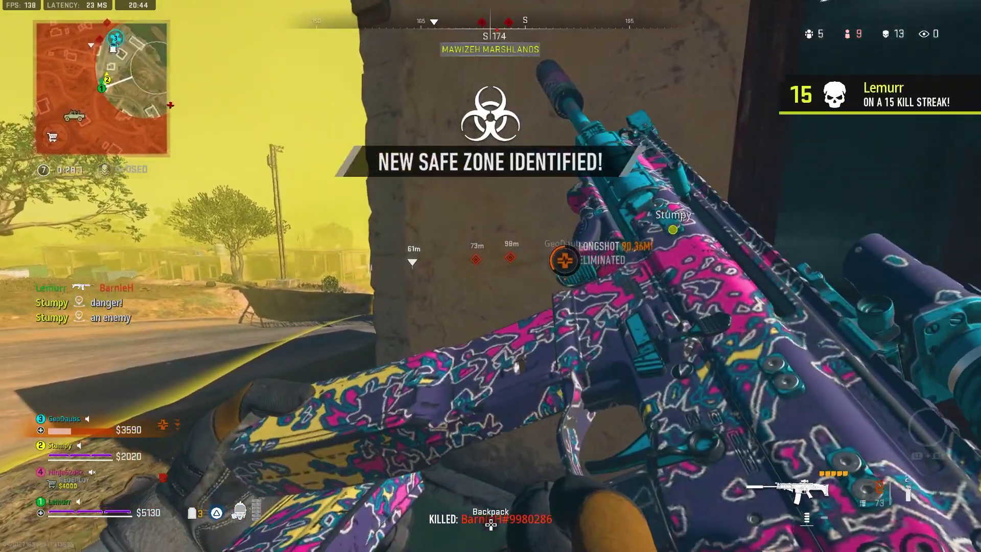
pyautogui.press('a')
pyautogui.rightClick(490, 276)
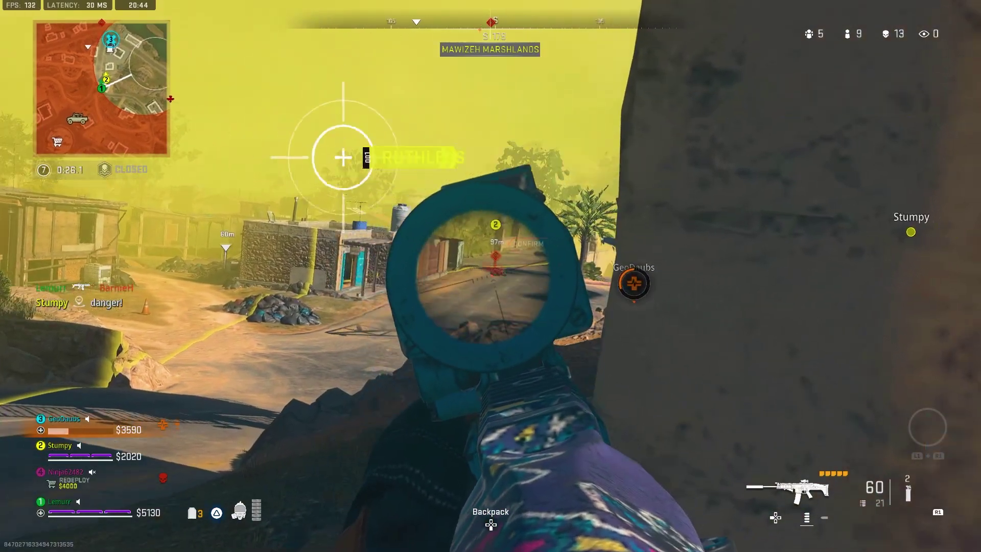
pyautogui.click(491, 276)
pyautogui.click(490, 276)
pyautogui.click(491, 276)
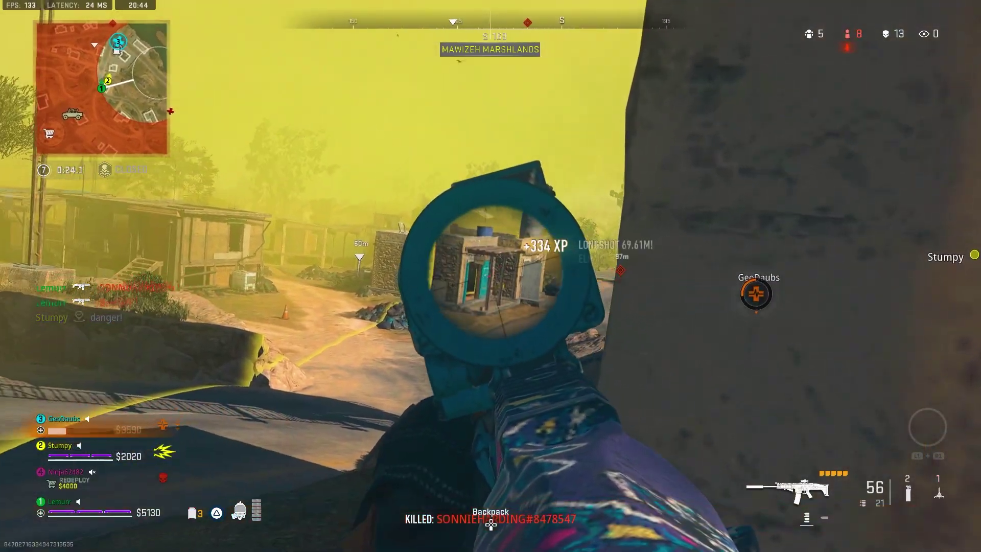
pyautogui.moveTo(490, 276); pyautogui.dragTo(491, 276)
pyautogui.press('d')
pyautogui.press('r')
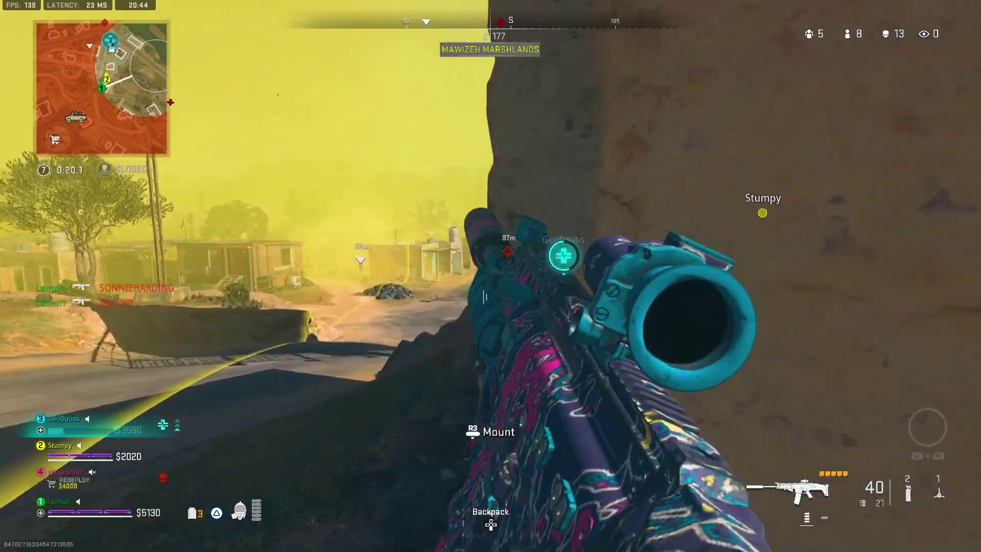
pyautogui.rightClick(490, 276)
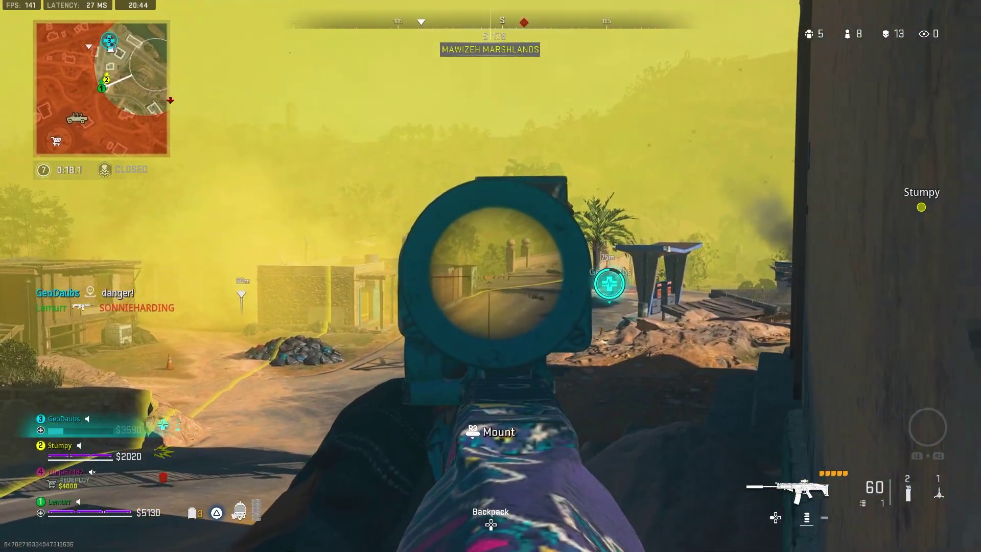
pyautogui.press('a')
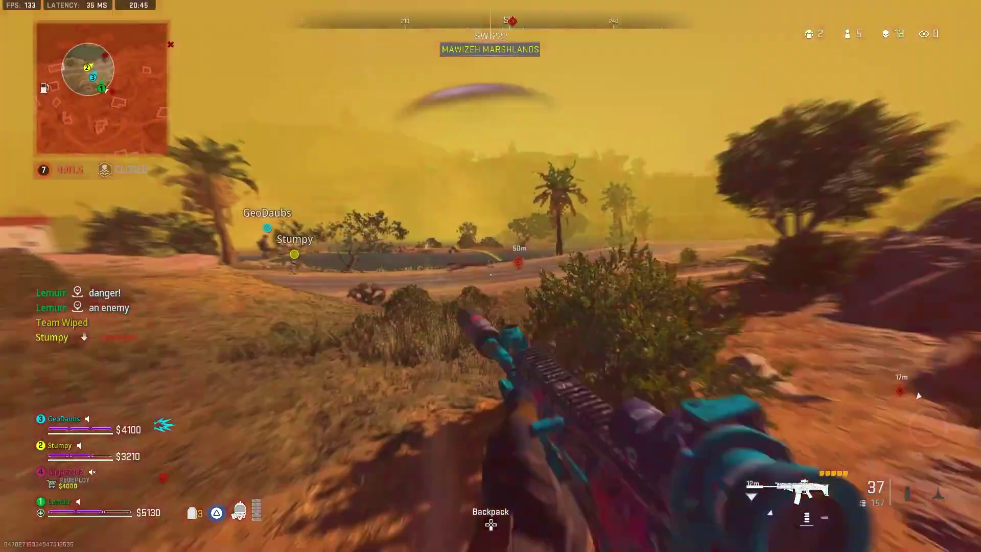
pyautogui.rightClick(490, 276)
pyautogui.click(490, 276)
pyautogui.moveTo(490, 276); pyautogui.dragTo(490, 276)
pyautogui.rightClick(490, 276)
pyautogui.press('shift')
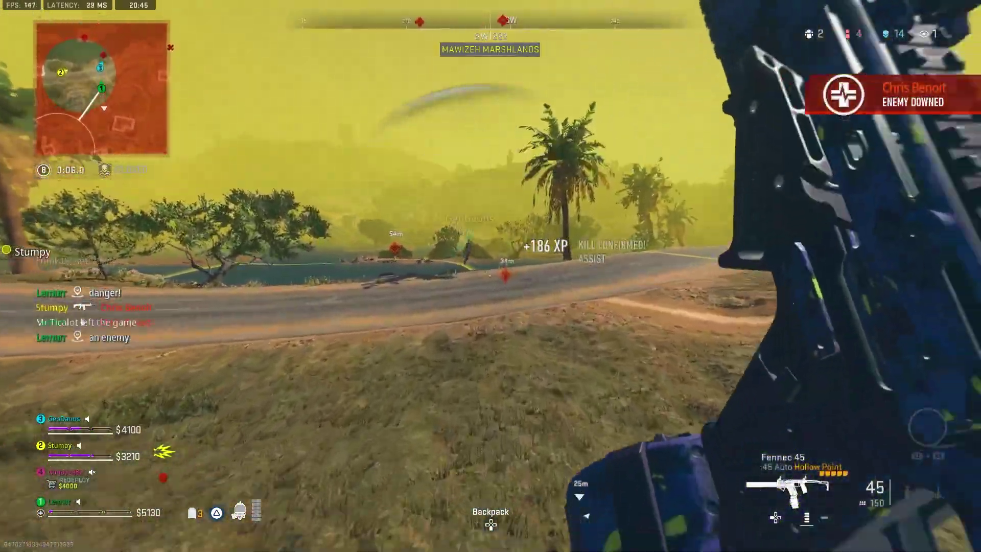
pyautogui.press('w')
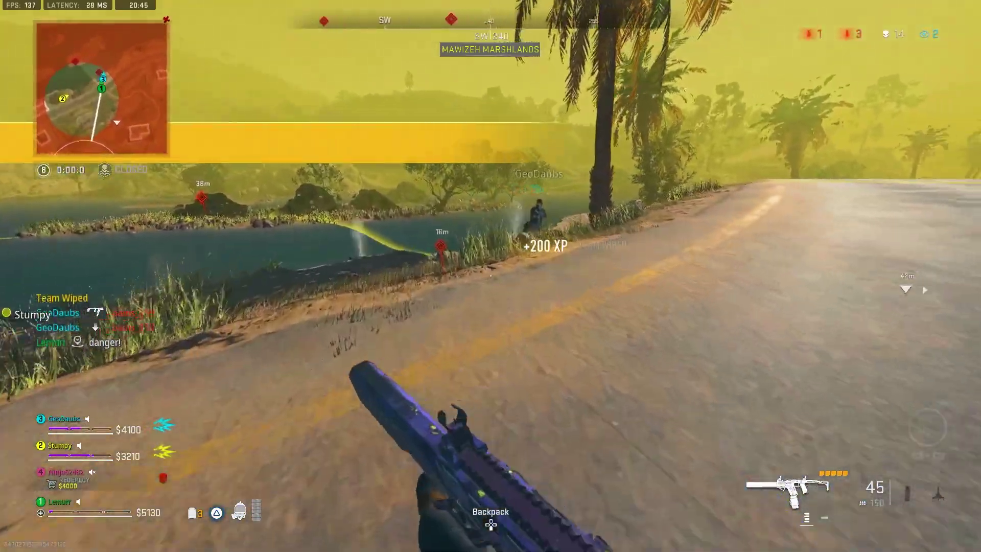
pyautogui.moveTo(490, 275); pyautogui.dragTo(491, 275)
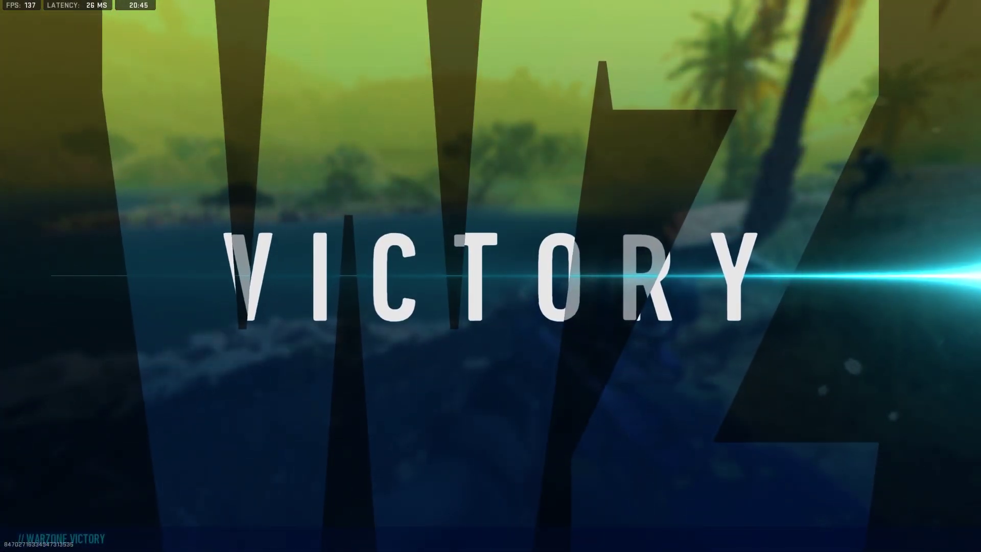
pyautogui.press('m')
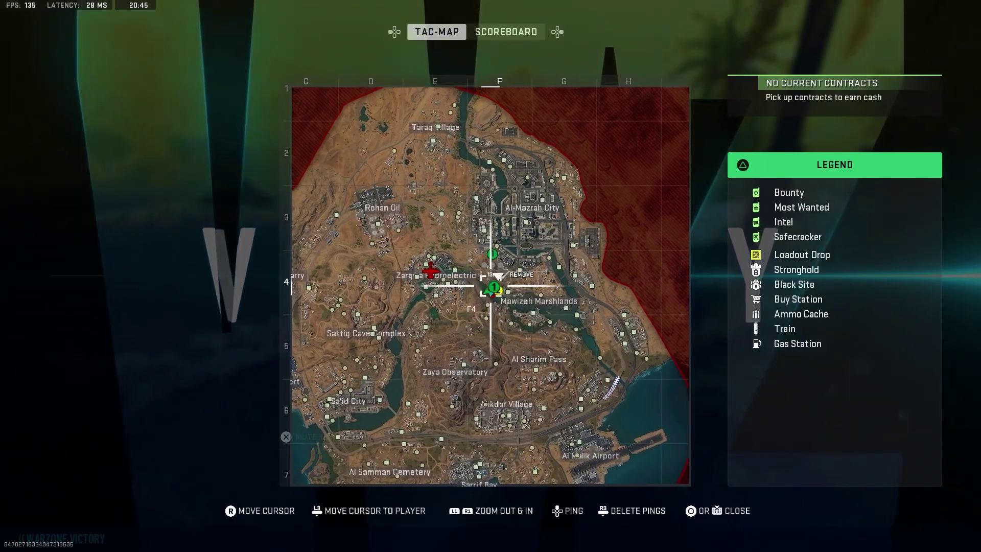
pyautogui.press('Right')
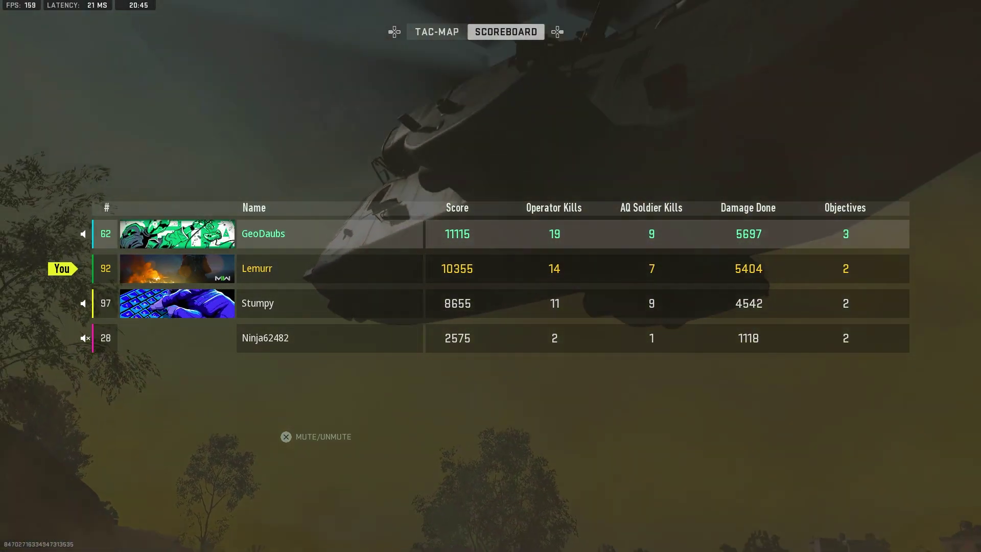
pyautogui.press('m')
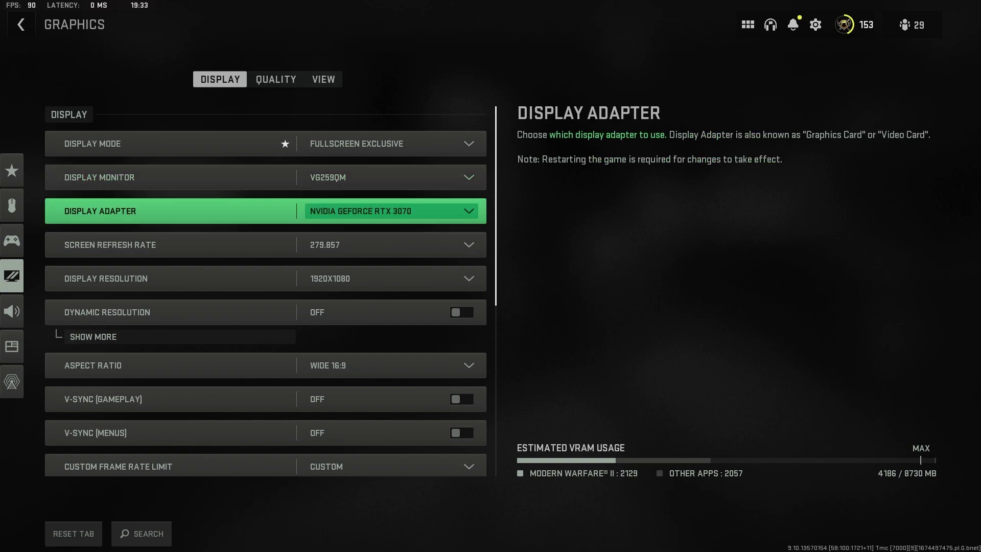
# - Review the game's display settings and expand the Custom Frame Rate Limit options
pyautogui.scroll(-1, 265, 291)
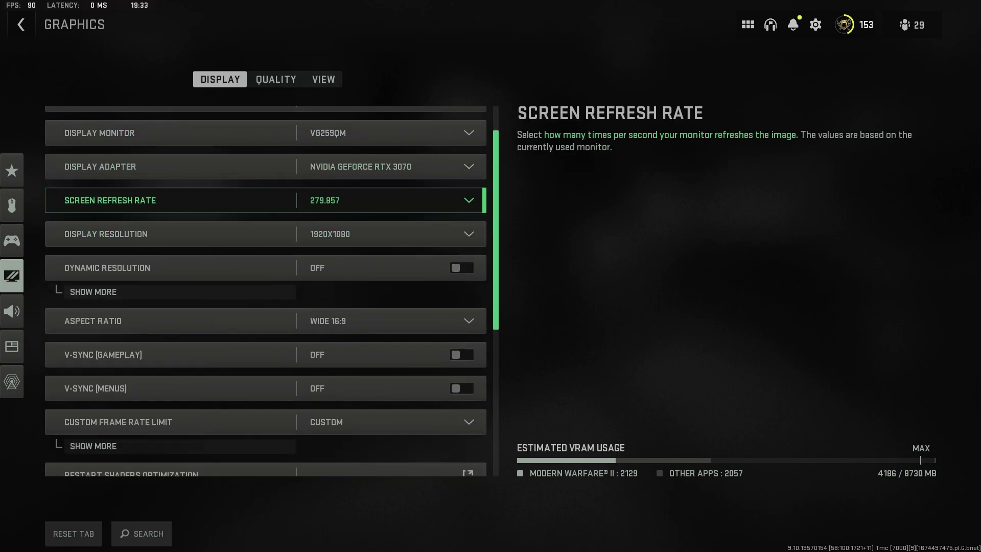
pyautogui.scroll(-3, 266, 291)
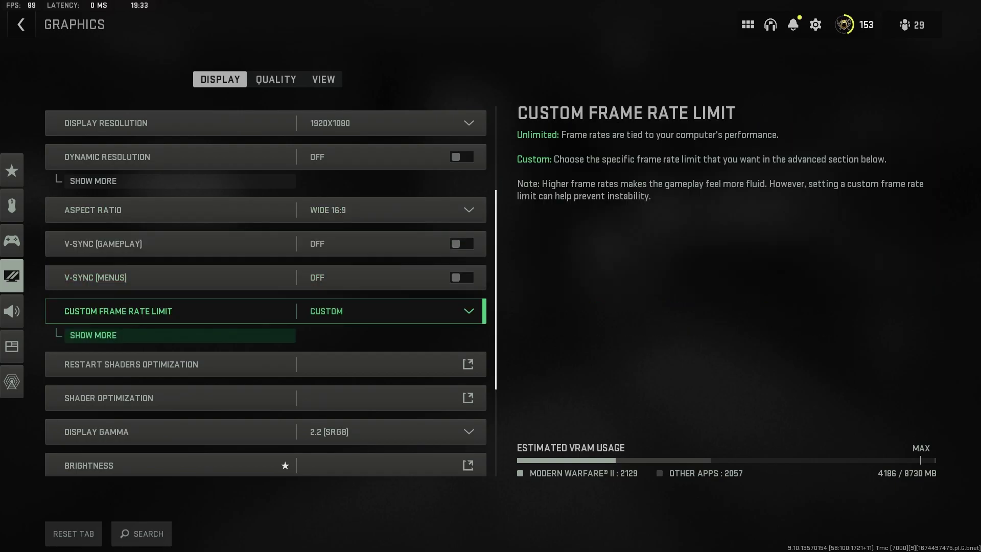
pyautogui.click(93, 335)
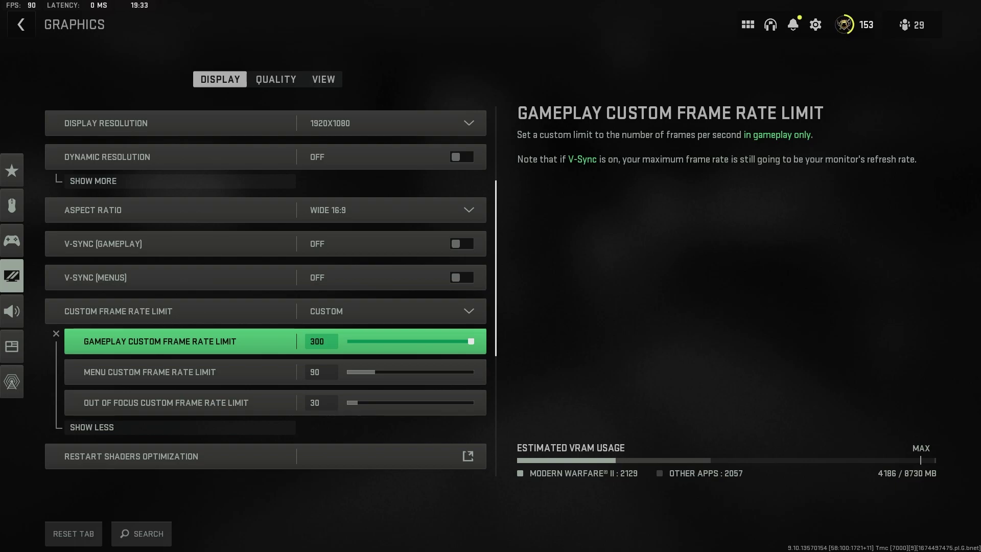
pyautogui.click(265, 311)
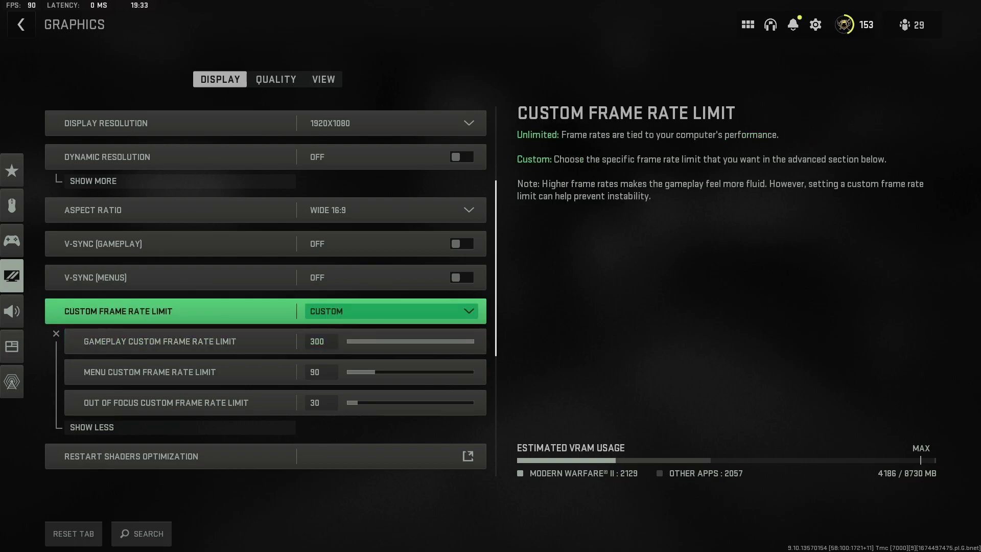